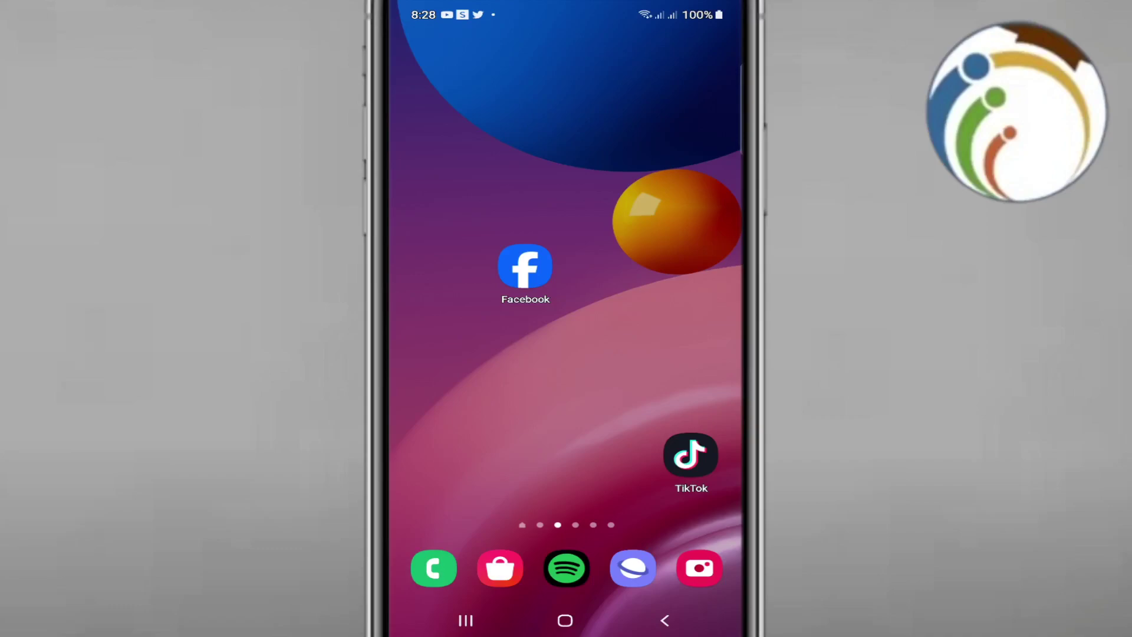
Show Android's recent apps to get back to CapCut
click(465, 620)
click(566, 278)
click(665, 620)
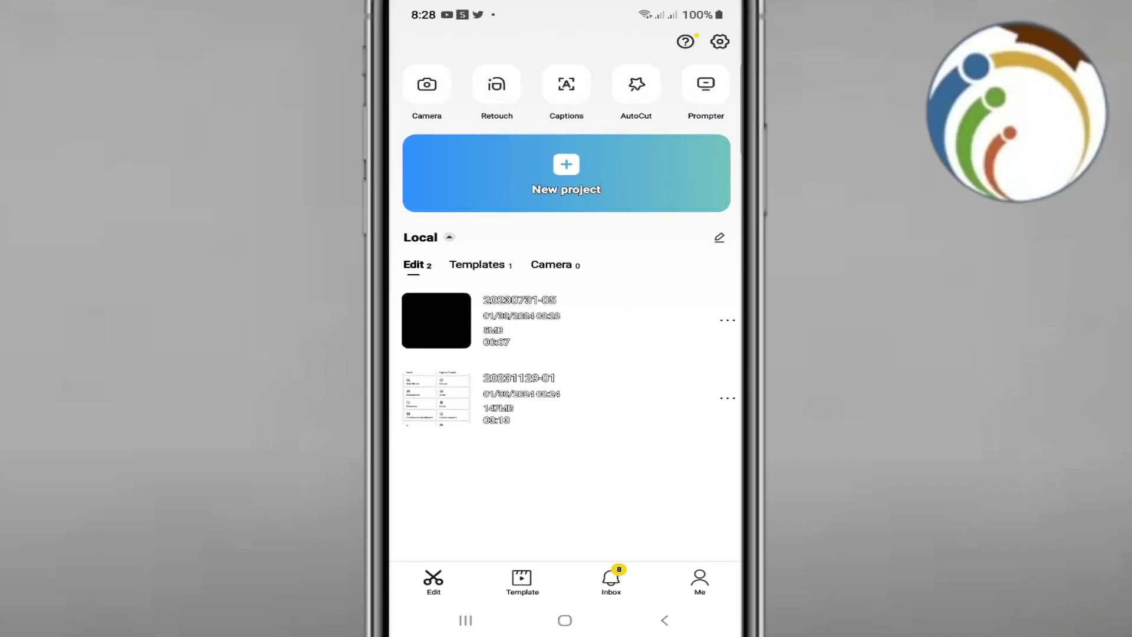
click(436, 398)
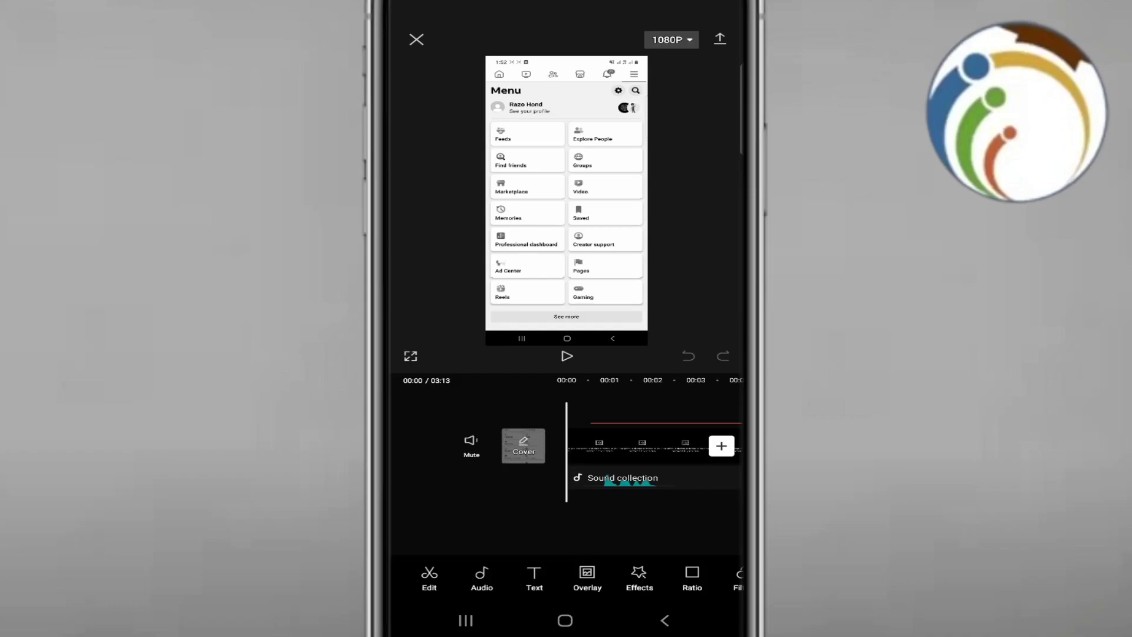
drag(619, 445, 496, 444)
Select the screen-recording video clip and place the playhead at its start
click(601, 445)
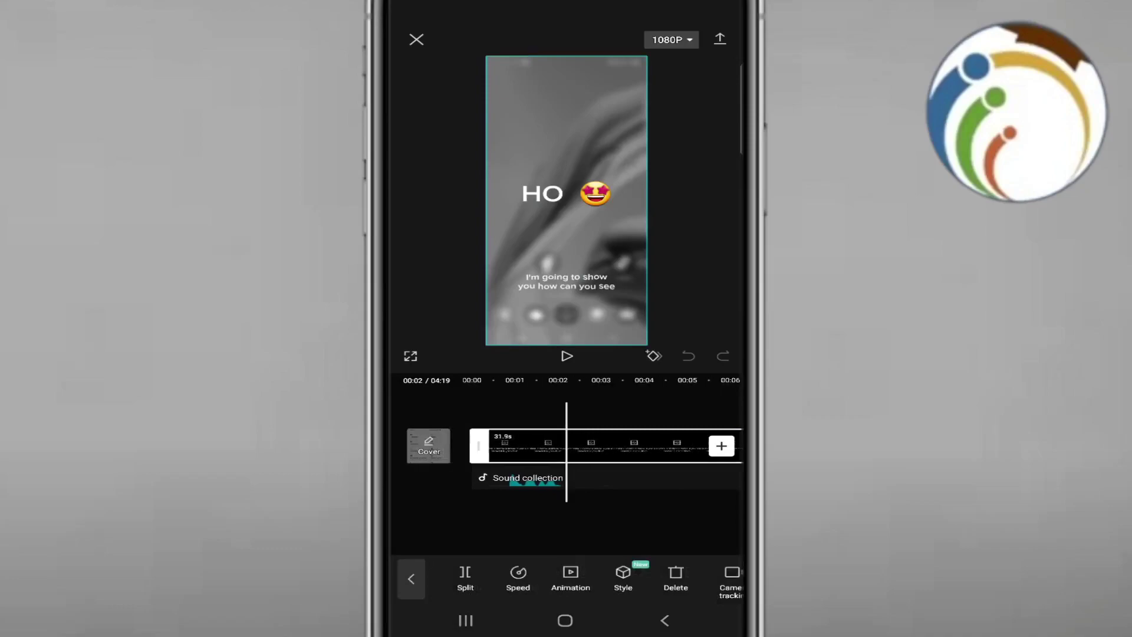
mouse_move(495, 445)
mouse_down()
mouse_move(619, 445)
mouse_move(525, 445)
mouse_up()
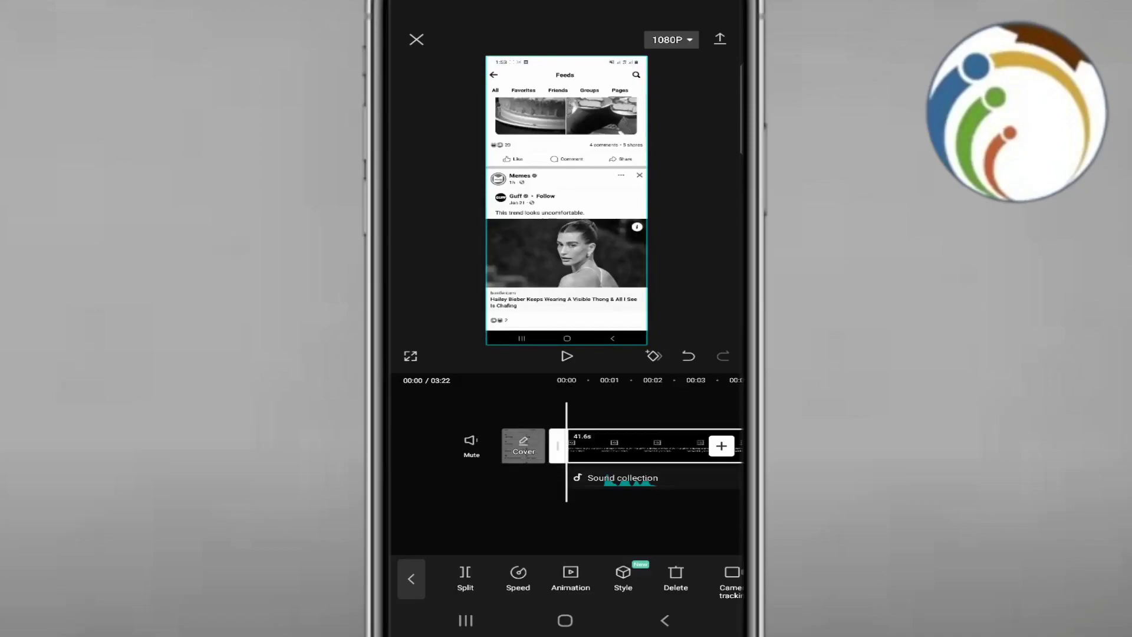
click(524, 445)
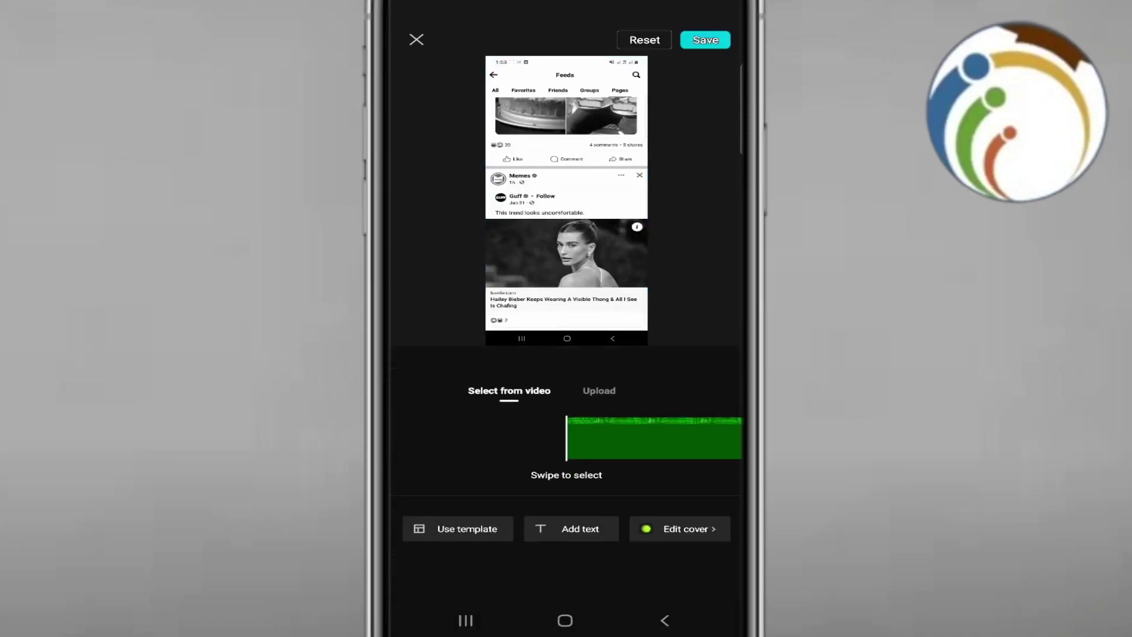
mouse_move(654, 439)
mouse_down()
mouse_move(535, 438)
mouse_move(630, 438)
mouse_up()
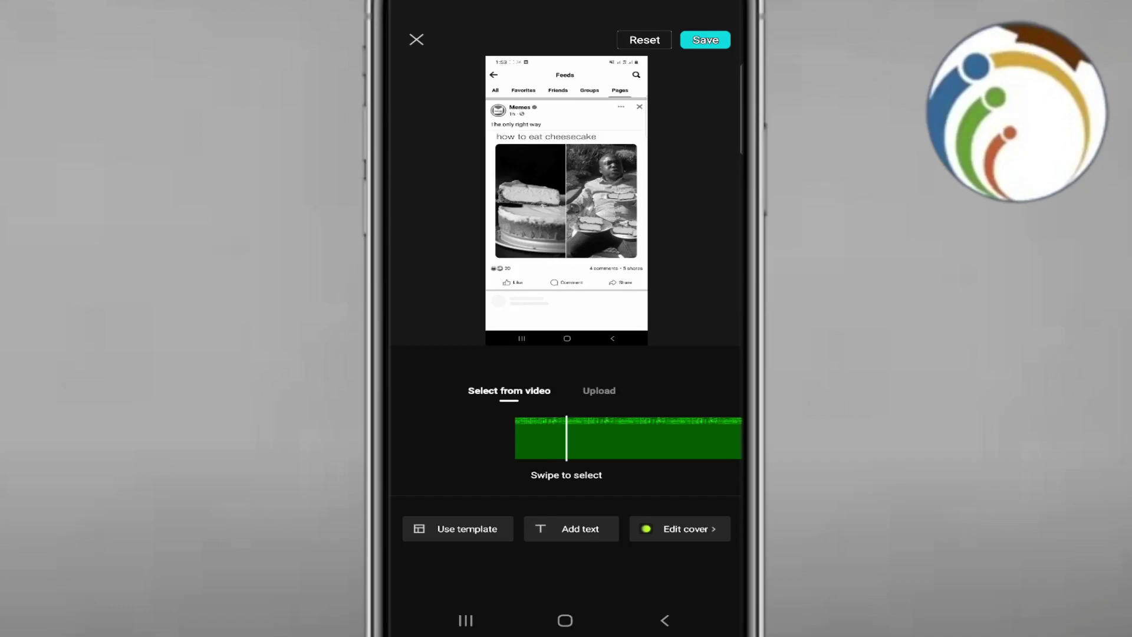
click(664, 620)
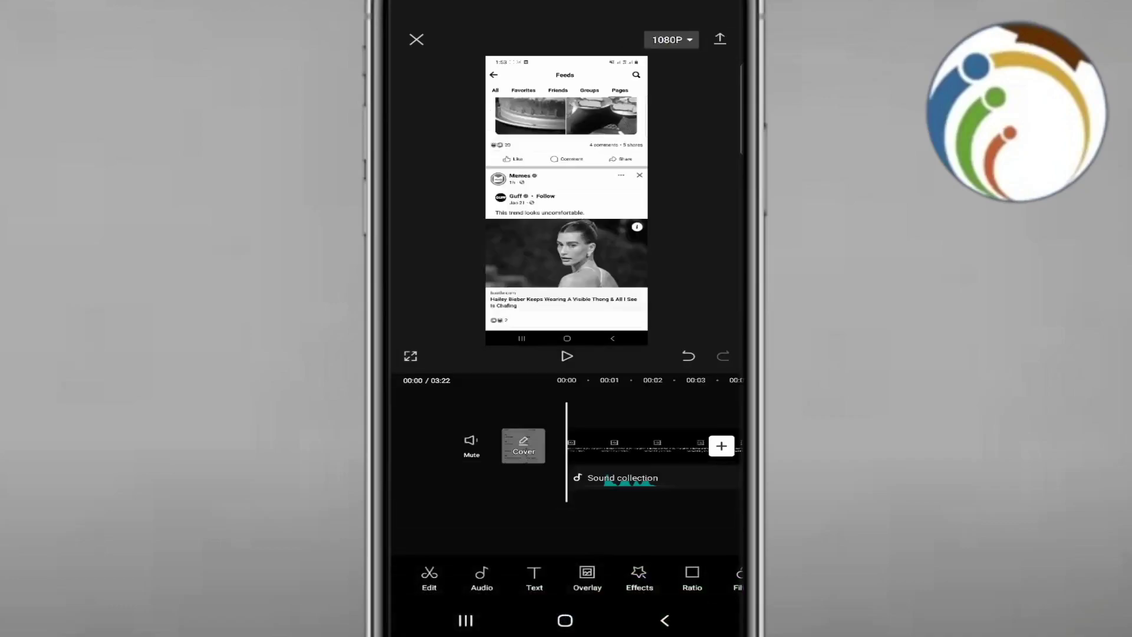
Split the long clip at 00:19 and trim the start of the later piece
click(637, 445)
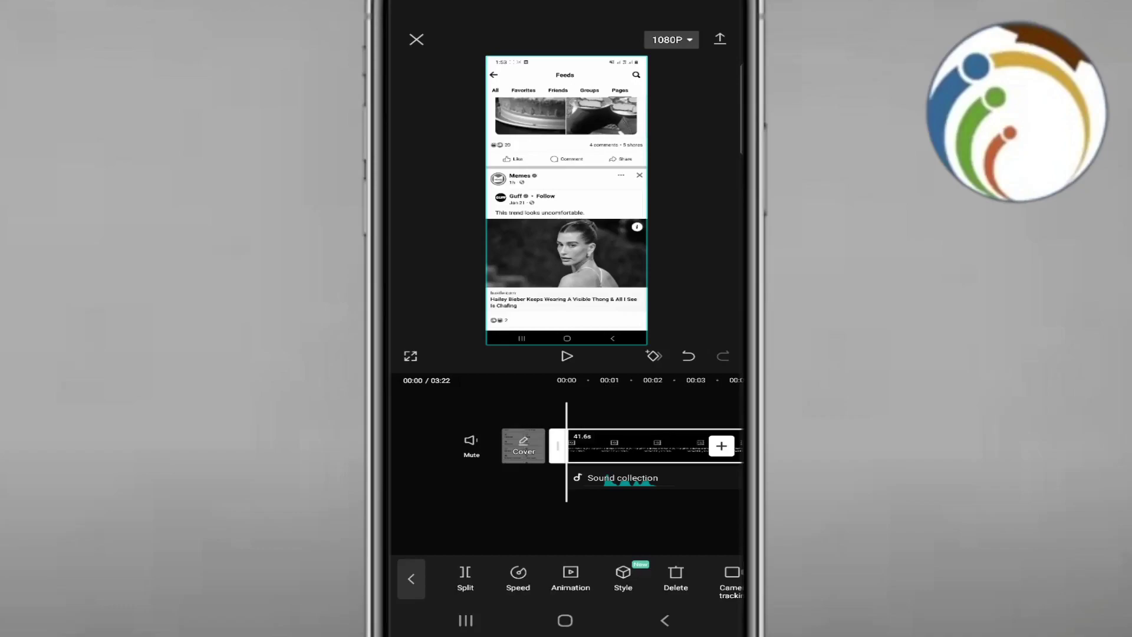
drag(654, 447, 554, 447)
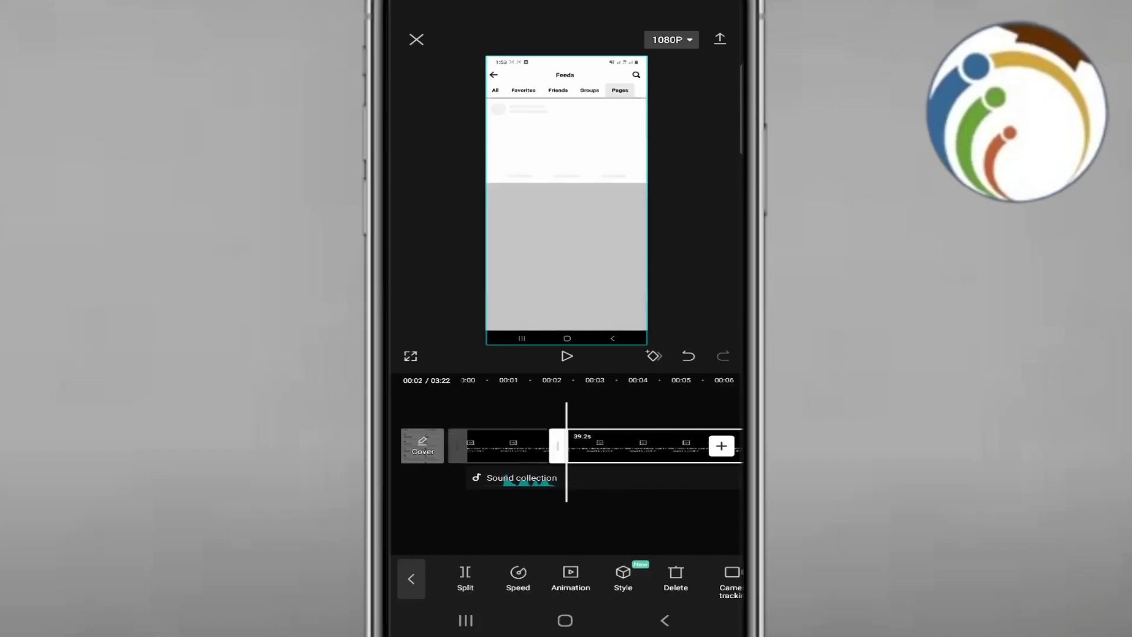
drag(654, 446, 407, 447)
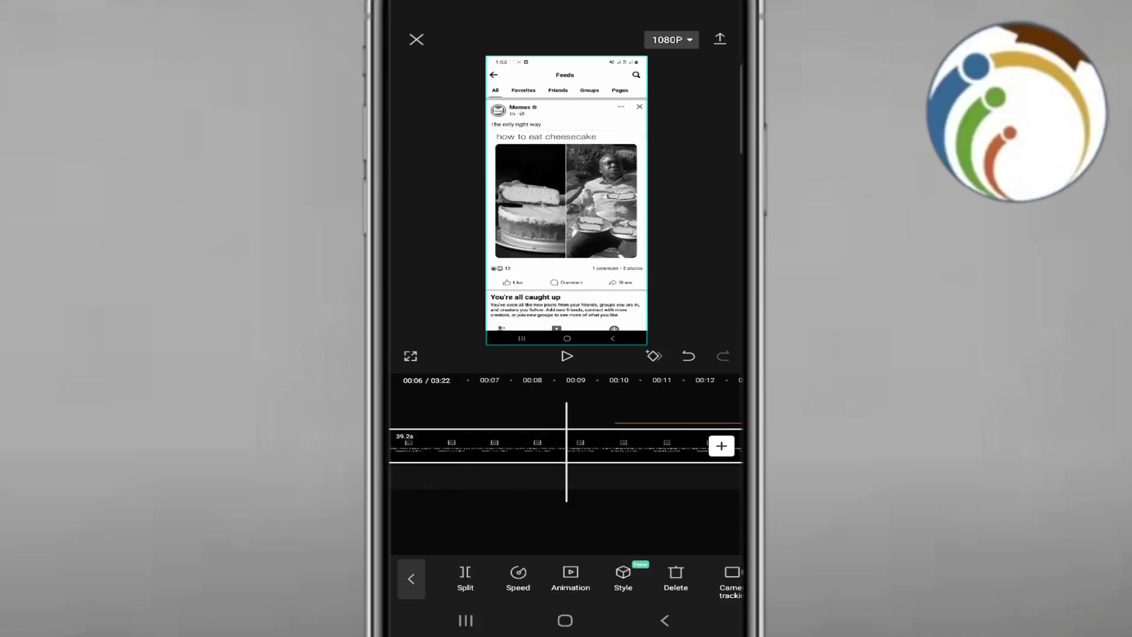
drag(655, 446, 406, 446)
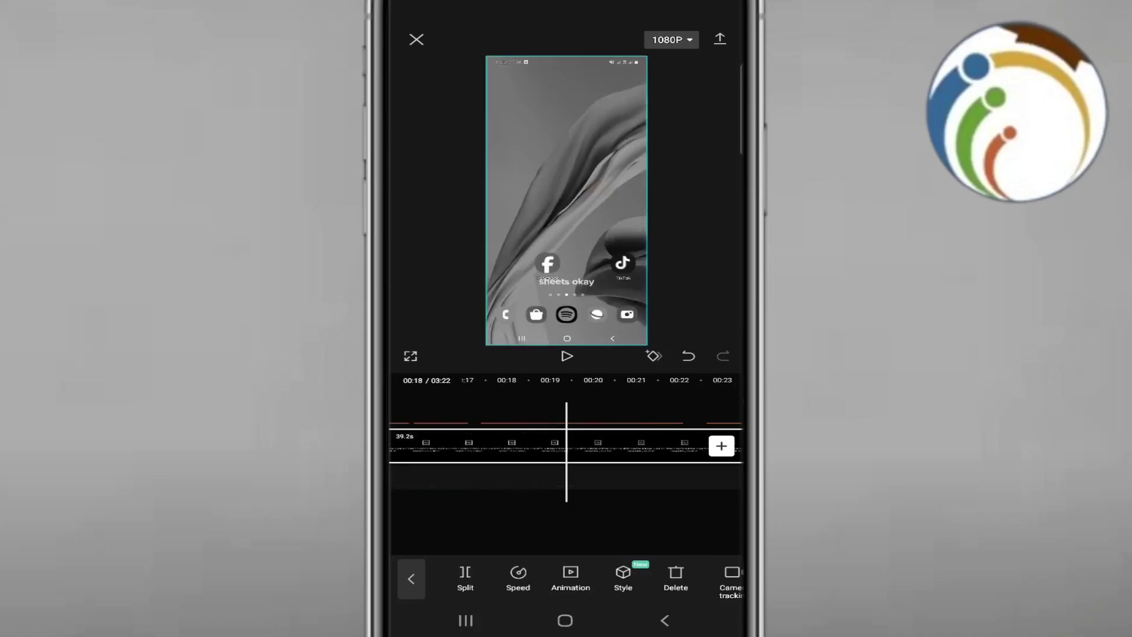
drag(619, 446, 575, 447)
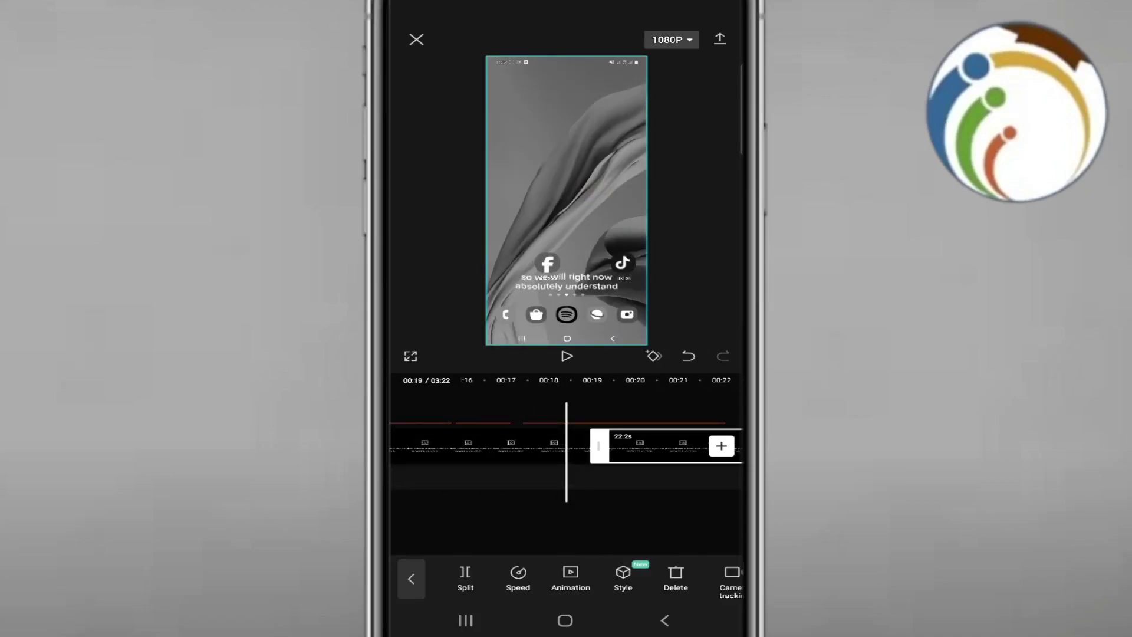
click(410, 579)
mouse_move(654, 447)
mouse_down()
mouse_move(496, 447)
mouse_move(681, 446)
mouse_move(567, 447)
mouse_up()
click(531, 446)
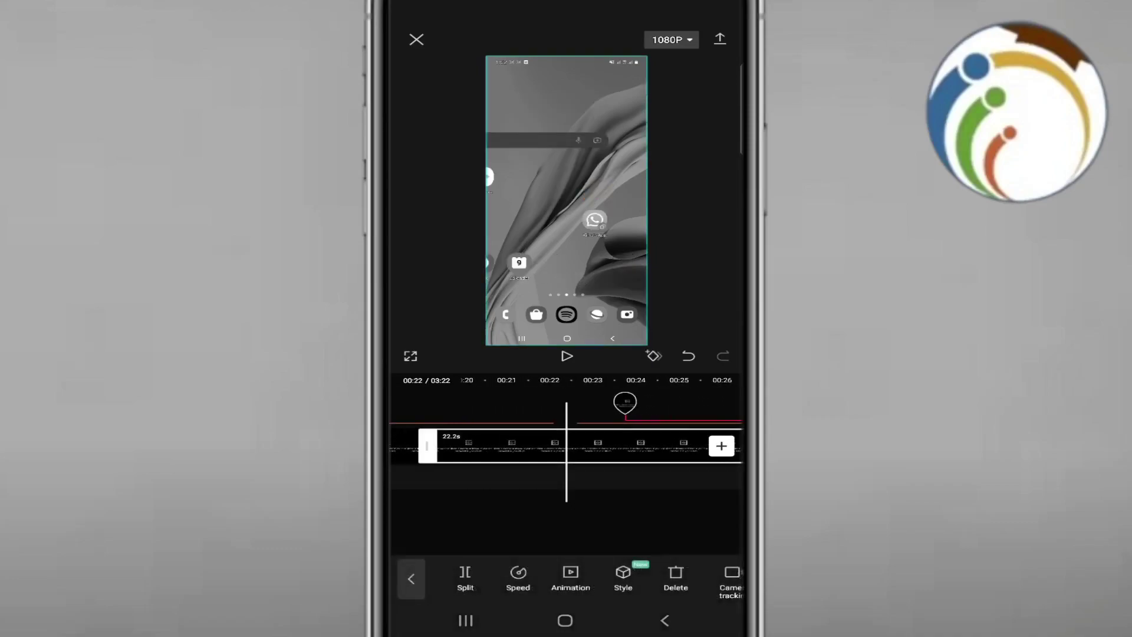
mouse_move(428, 447)
mouse_down()
mouse_move(664, 446)
mouse_move(487, 447)
mouse_move(628, 446)
mouse_move(530, 447)
mouse_up()
Select the unwanted 18.4s piece ending near 00:37 and delete it
click(565, 522)
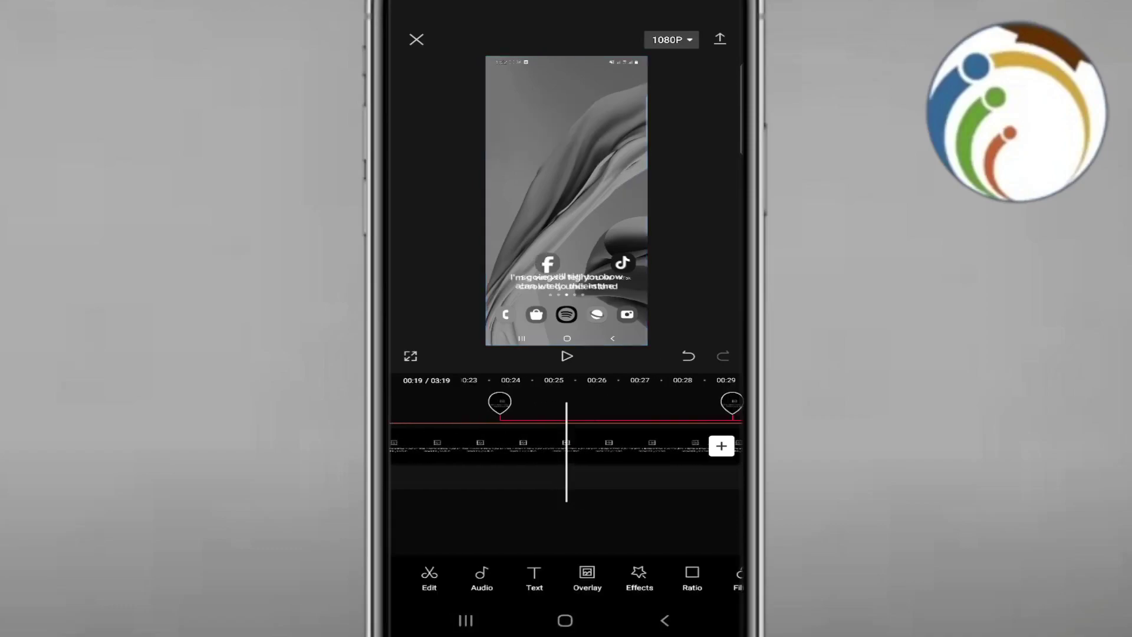
click(619, 447)
drag(619, 447, 455, 446)
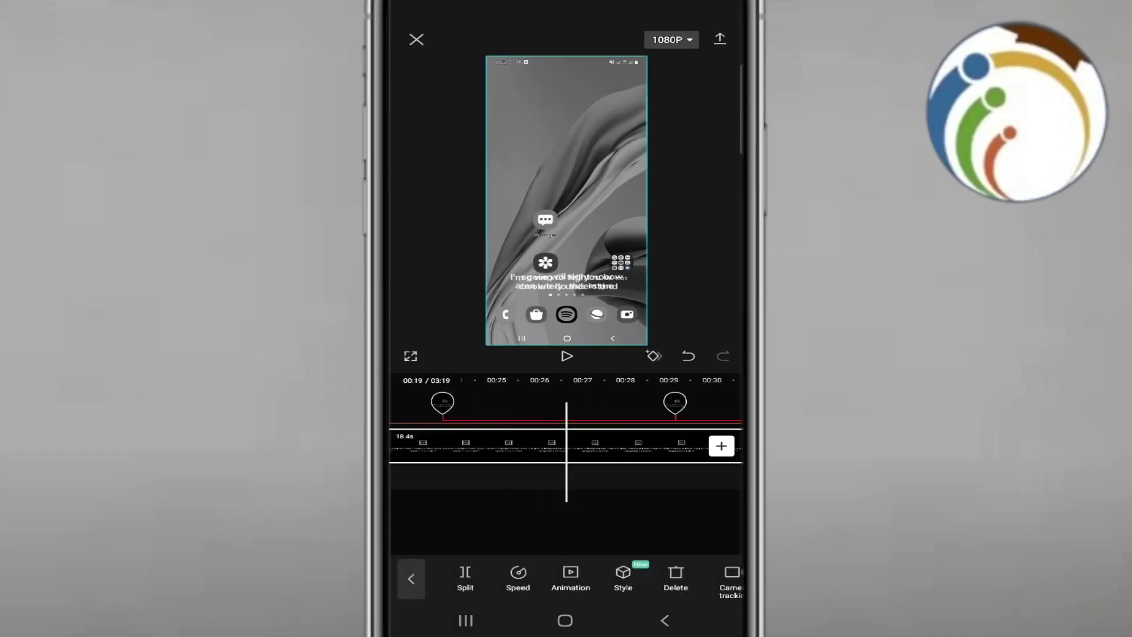
mouse_move(672, 446)
mouse_down()
mouse_move(425, 446)
mouse_move(495, 446)
mouse_up()
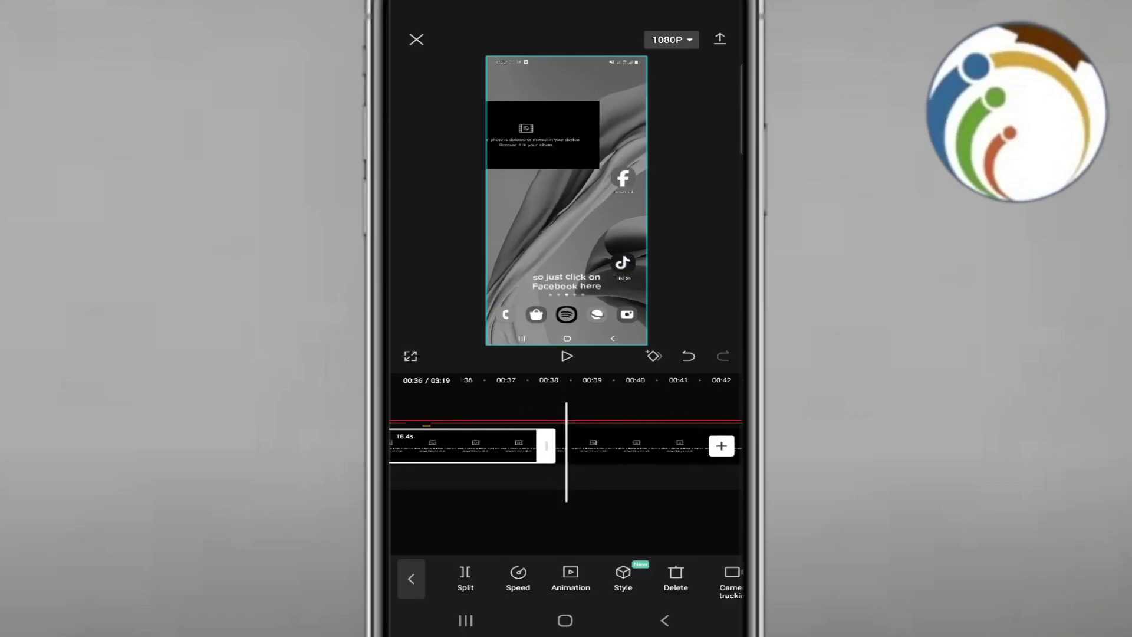
click(567, 522)
click(496, 446)
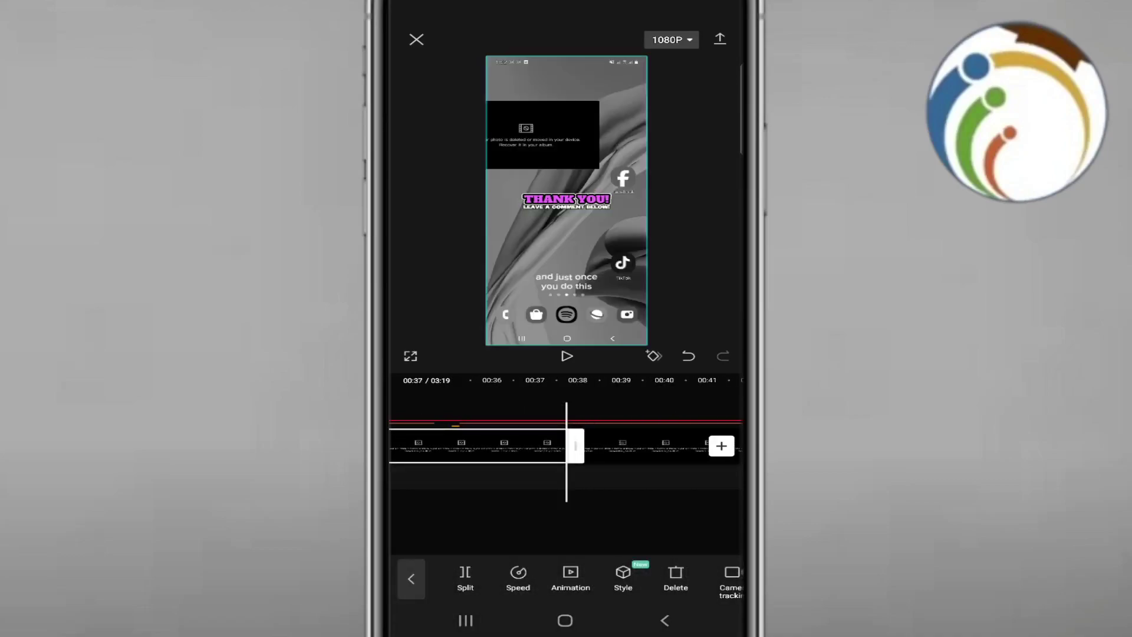
drag(675, 577, 607, 576)
click(607, 577)
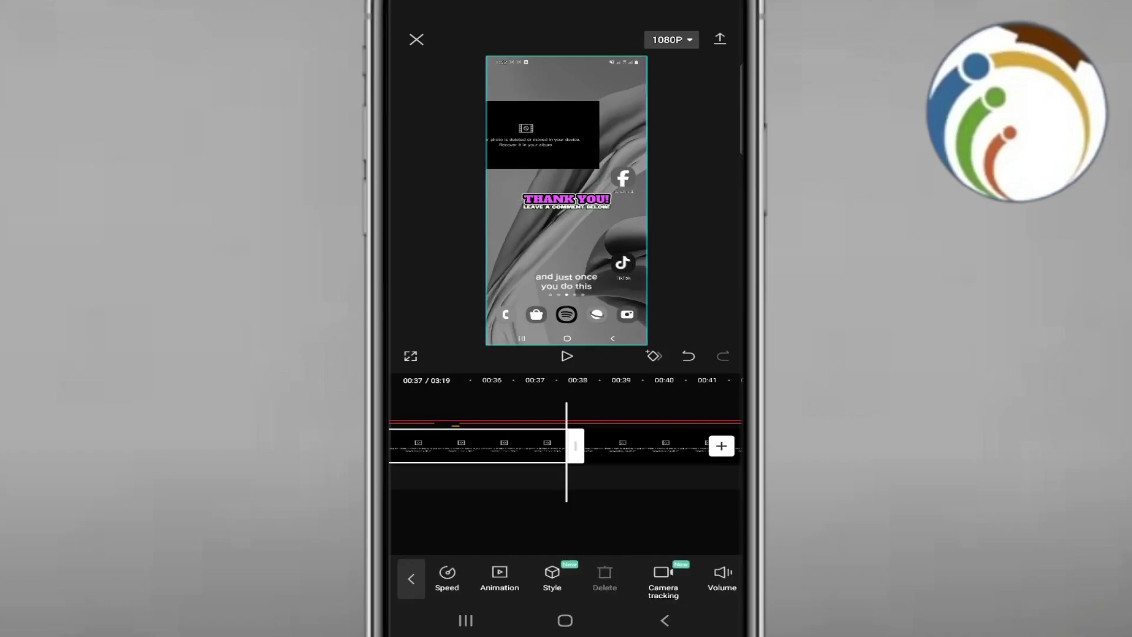
drag(495, 446, 626, 447)
Review the edited video from the start through about 00:54
mouse_move(478, 447)
mouse_down()
mouse_move(655, 446)
mouse_move(477, 446)
mouse_up()
drag(654, 446, 478, 446)
drag(655, 447, 478, 446)
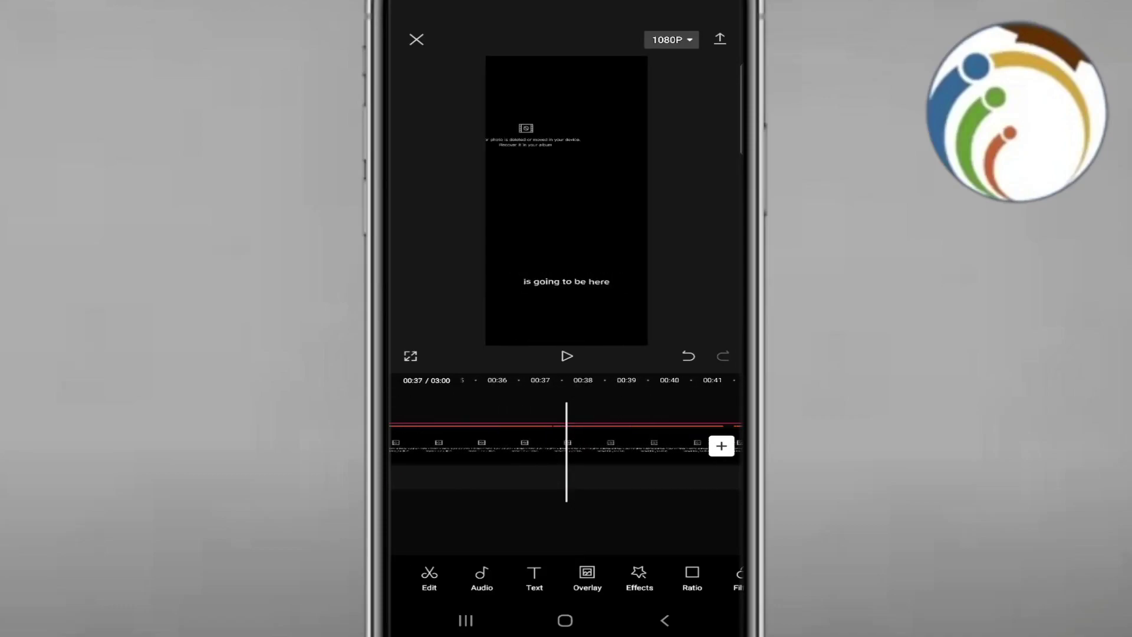
drag(654, 447, 478, 446)
Delete the next unwanted clip section, bringing the video to 01:43
click(619, 446)
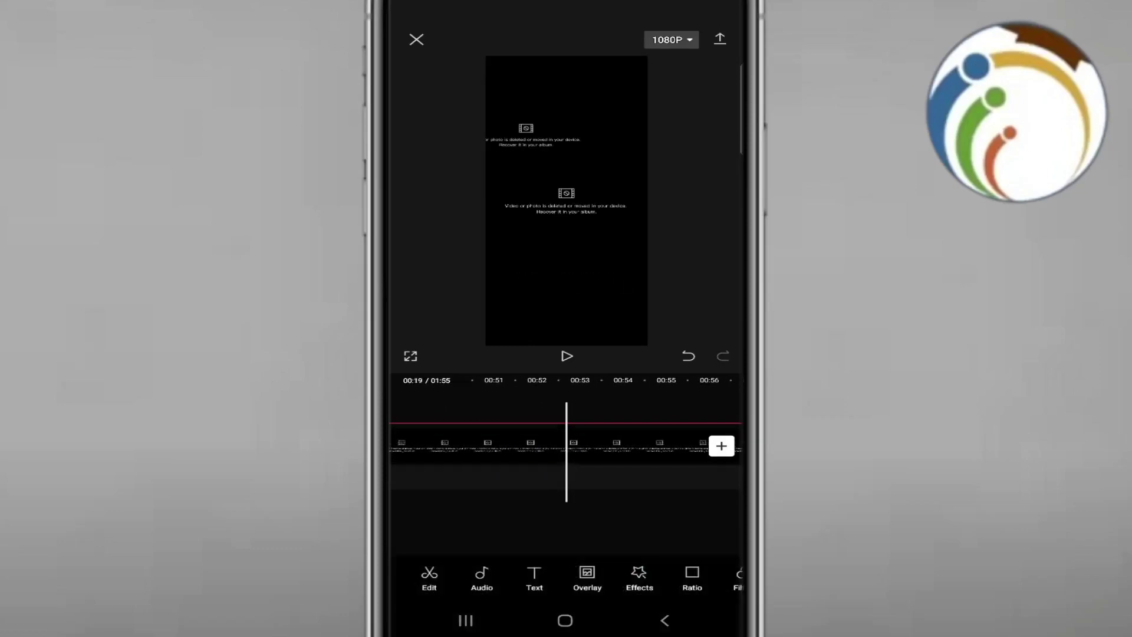
click(637, 447)
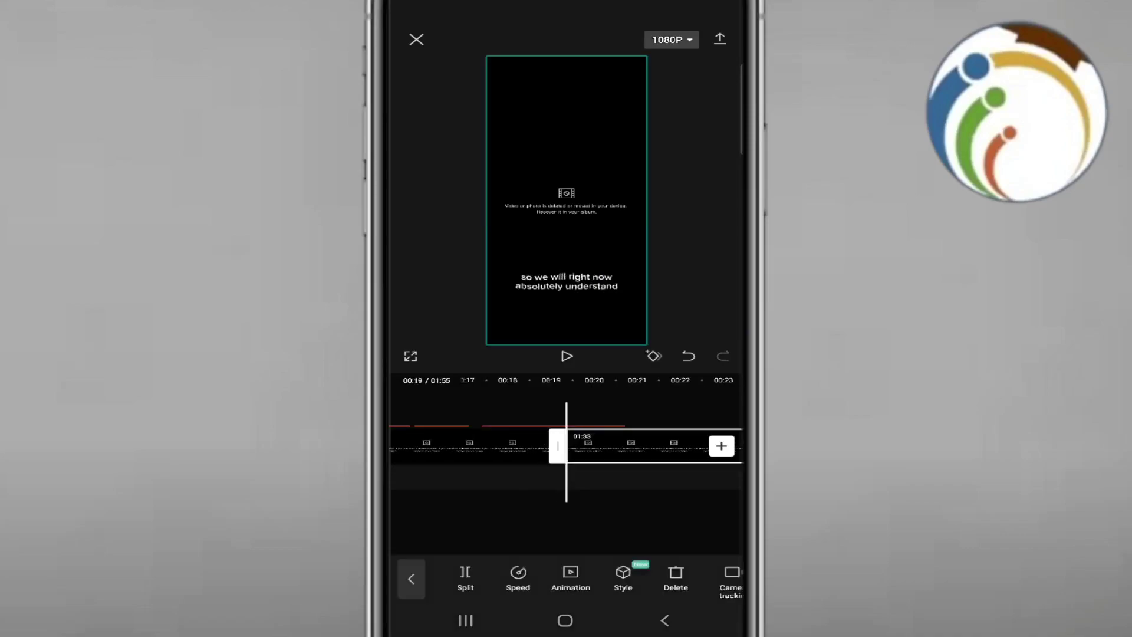
click(677, 577)
Review the trimmed video from start to ending, then go to the home screen
drag(443, 447, 707, 446)
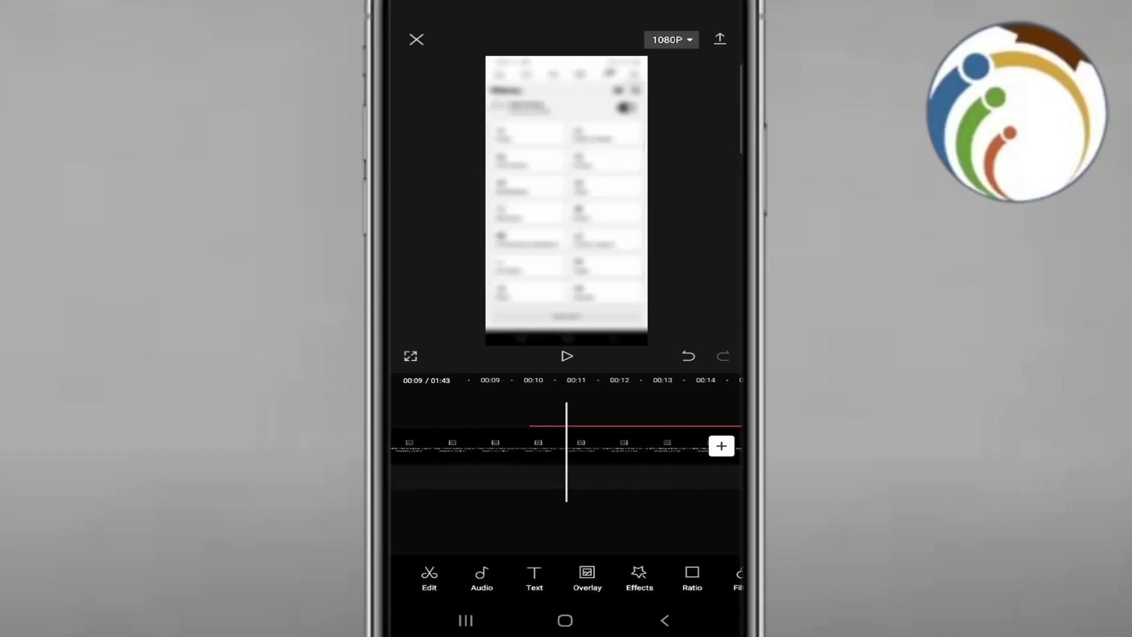
mouse_move(442, 446)
mouse_down()
mouse_move(708, 446)
mouse_move(442, 446)
mouse_up()
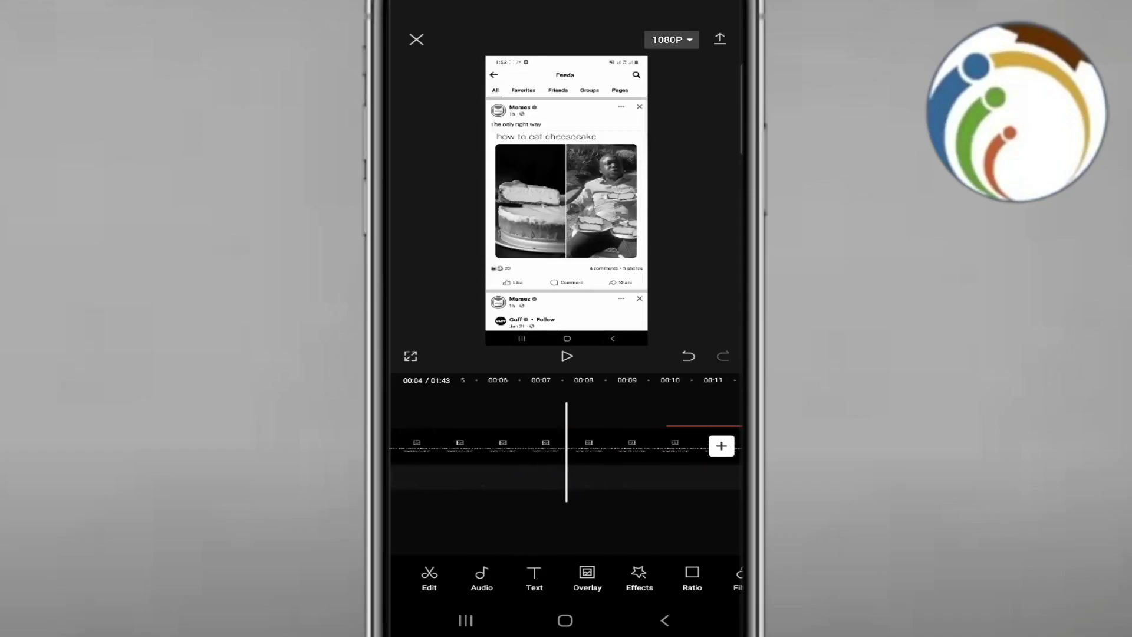
drag(690, 447, 443, 447)
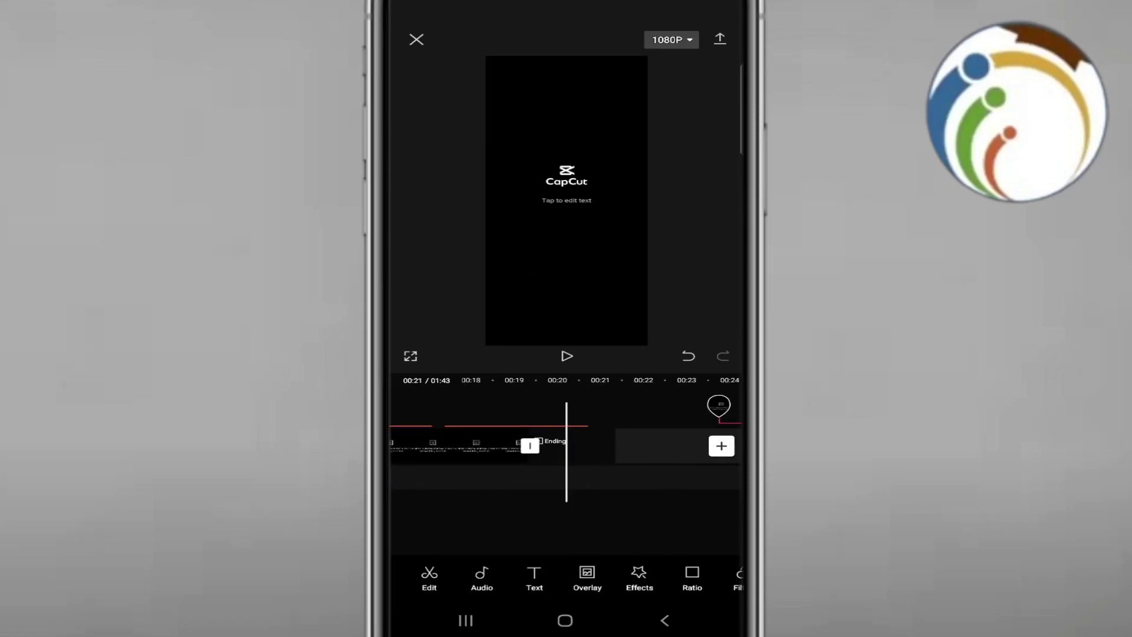
click(565, 620)
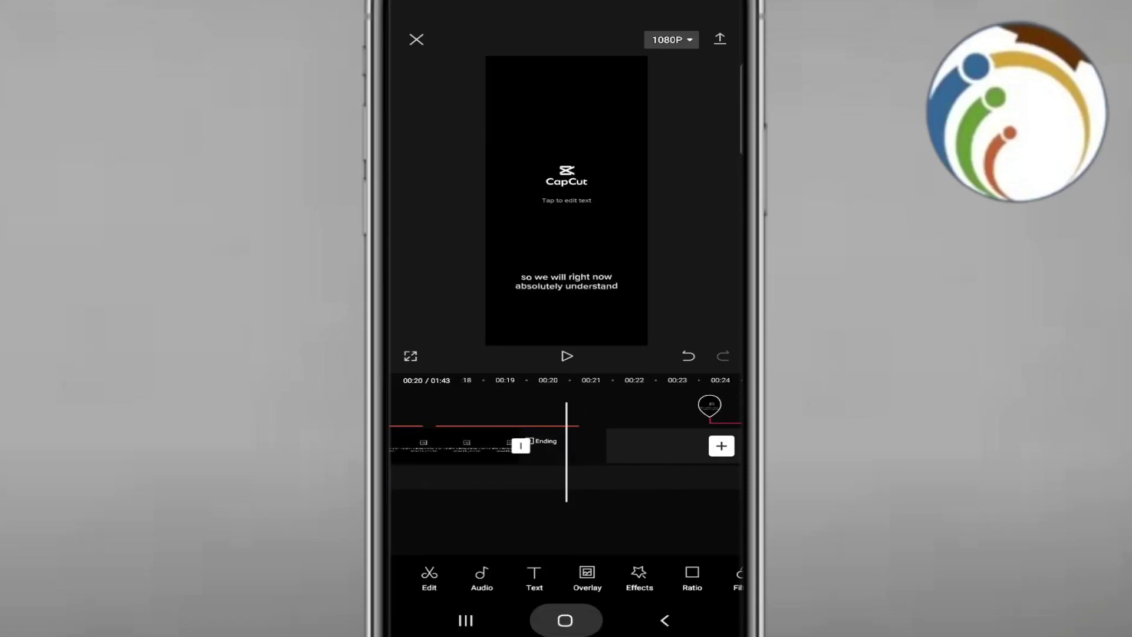